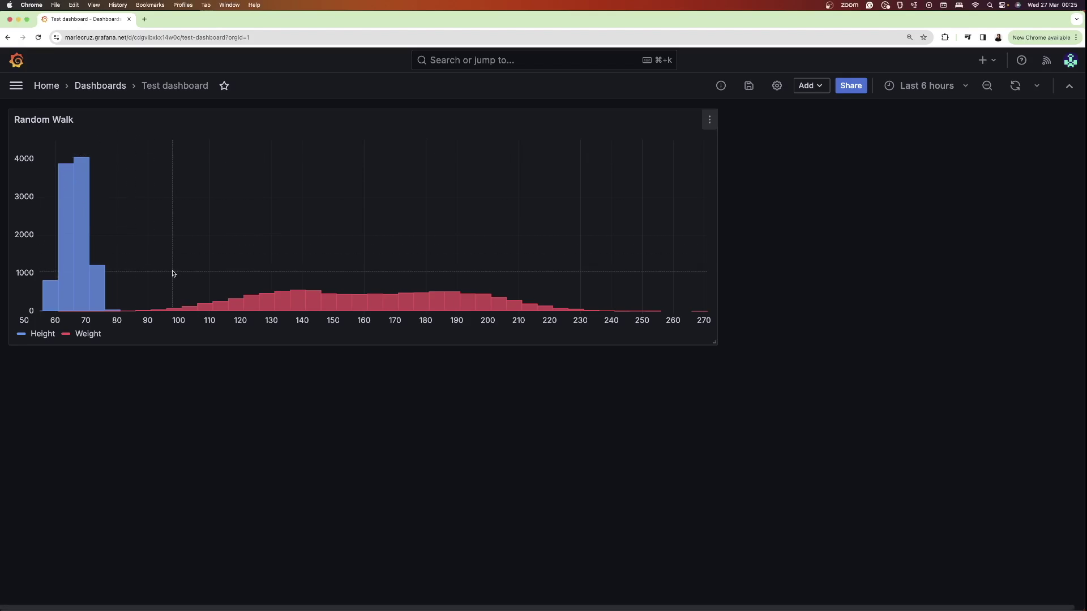
- Zoom the Random Walk histogram in on a narrow value range
{"action": "left_click_drag", "start_coordinate": [89, 255], "coordinate": [175, 306]}
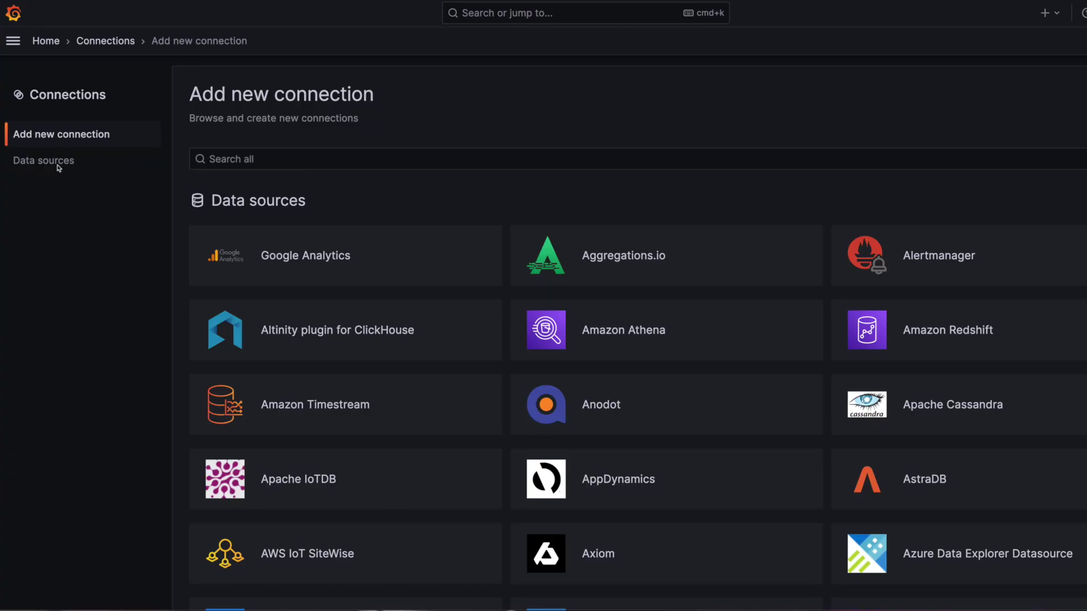
- Set the new panel's TestData scenario to Random Walk
{"action": "left_click", "coordinate": [44, 161]}
{"action": "left_click", "coordinate": [289, 188]}
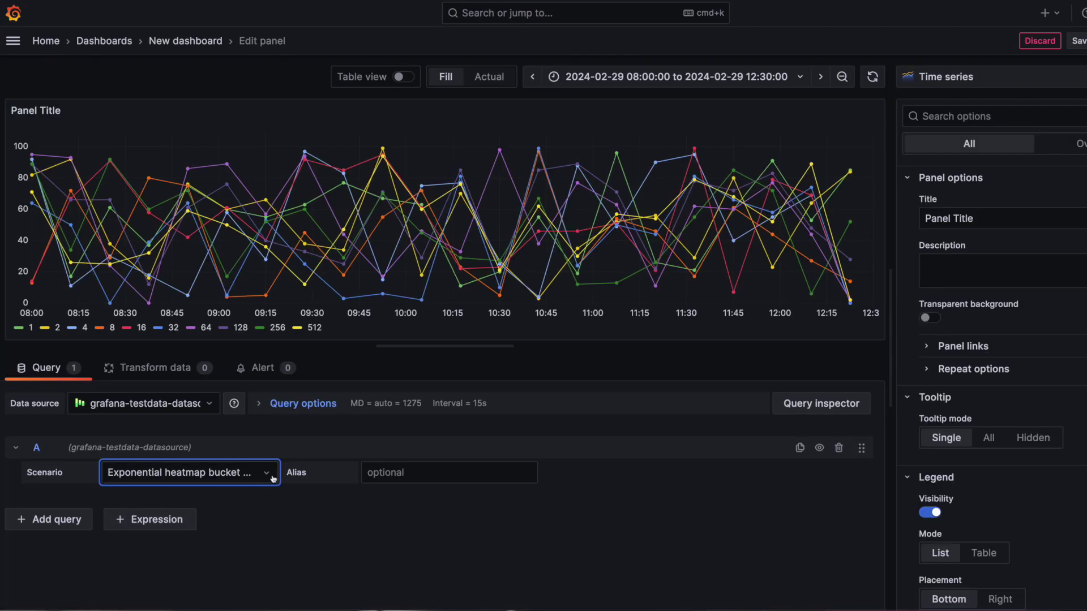
{"action": "left_click", "coordinate": [267, 472]}
{"action": "scroll", "coordinate": [195, 527], "scroll_direction": "down", "scroll_amount": 3}
{"action": "scroll", "coordinate": [196, 528], "scroll_direction": "down", "scroll_amount": 2}
{"action": "scroll", "coordinate": [195, 527], "scroll_direction": "down", "scroll_amount": 2}
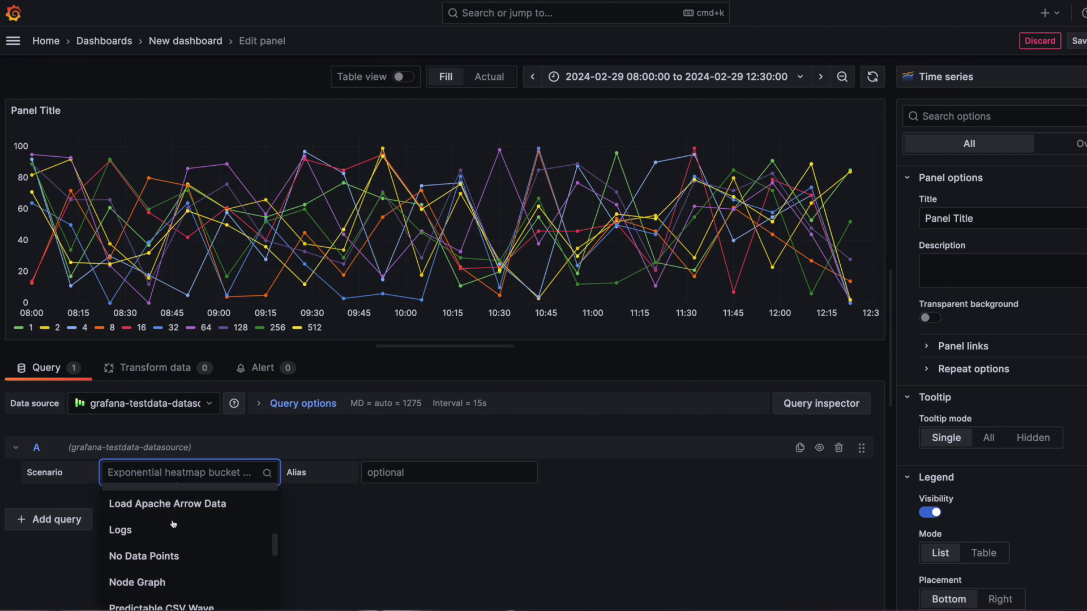
{"action": "scroll", "coordinate": [170, 536], "scroll_direction": "down", "scroll_amount": 2}
{"action": "left_click", "coordinate": [158, 542]}
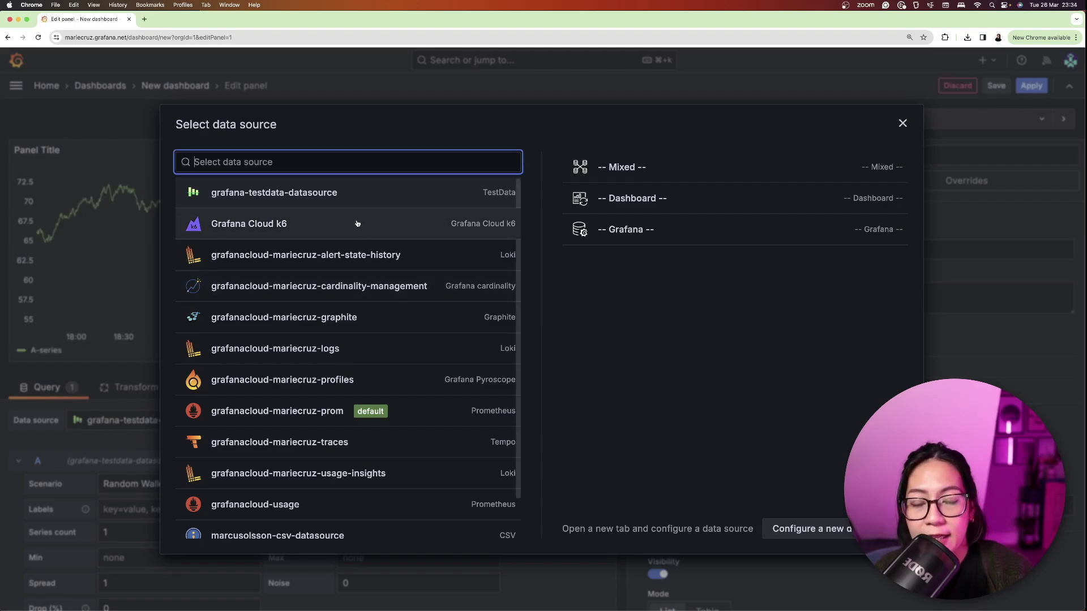
- Keep grafana-testdata-datasource and change the visualization from Time series to Histogram
{"action": "left_click", "coordinate": [340, 202]}
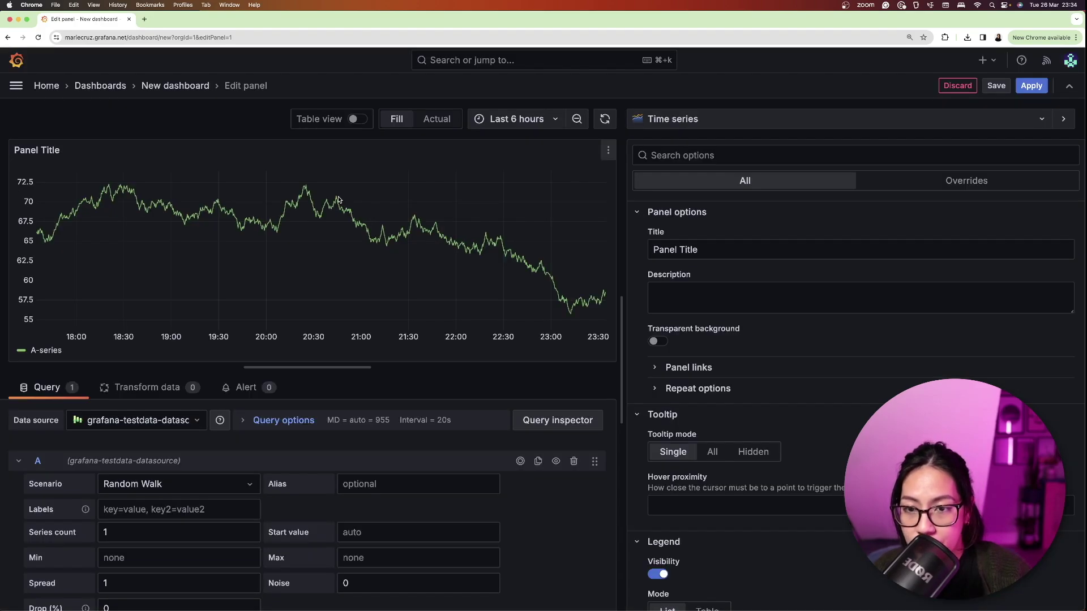
{"action": "left_click", "coordinate": [698, 124]}
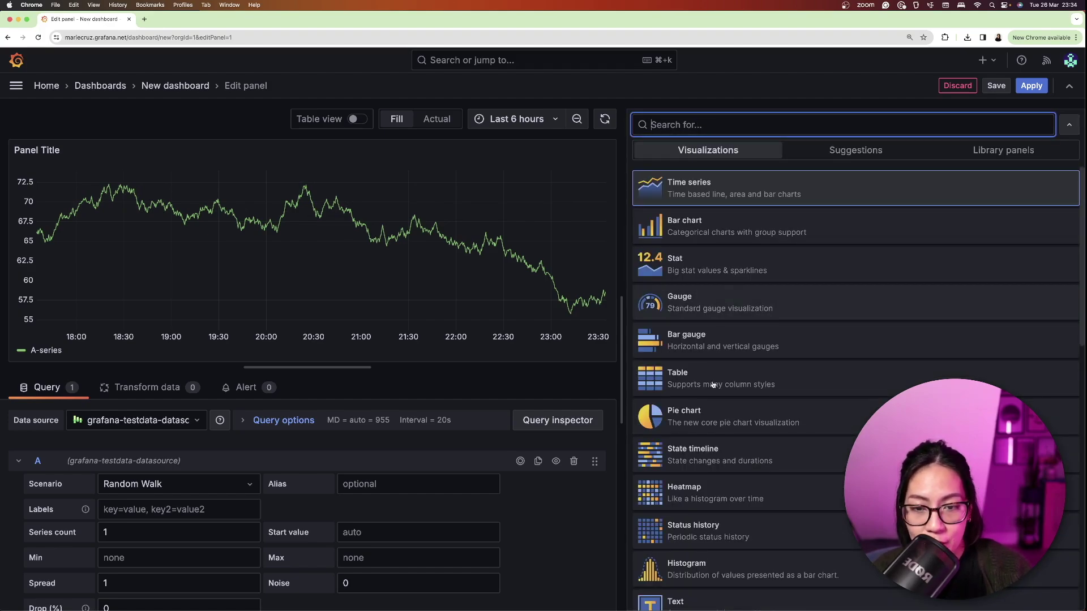
{"action": "left_click", "coordinate": [713, 565]}
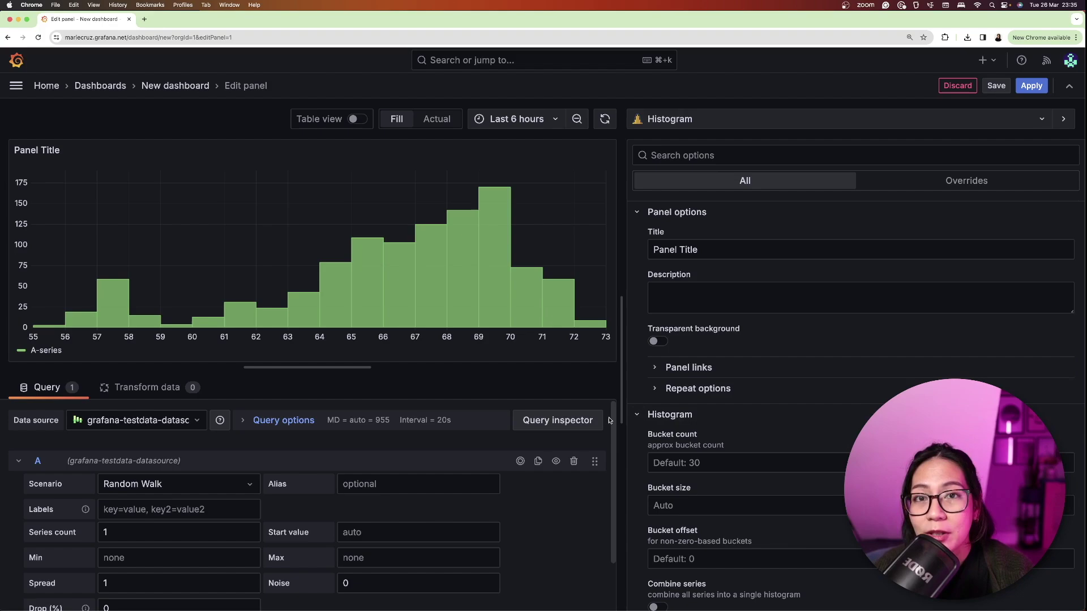
{"action": "left_click", "coordinate": [565, 423]}
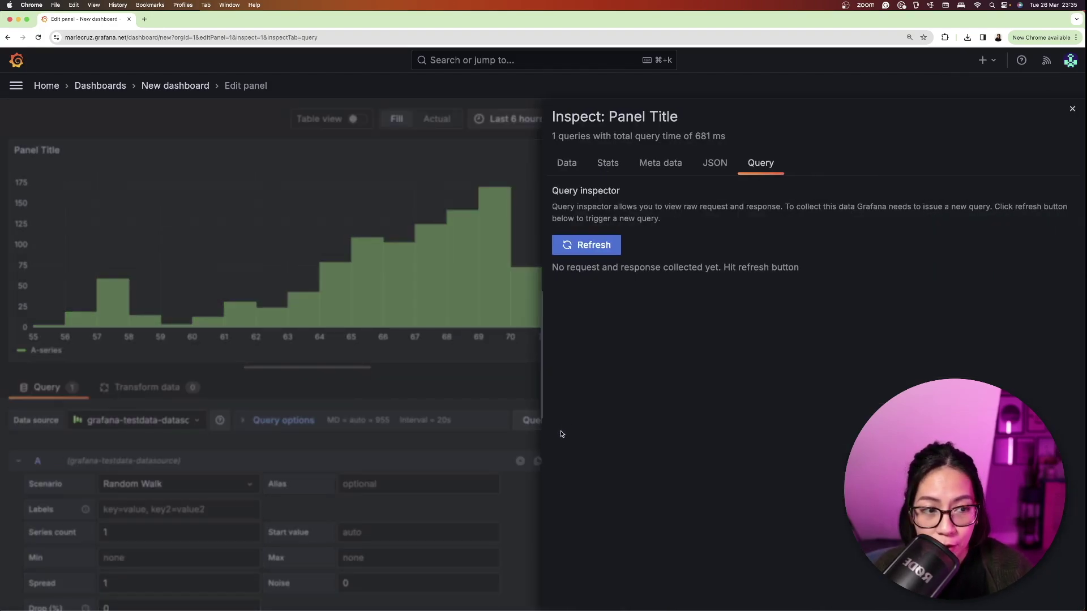
{"action": "left_click", "coordinate": [567, 162]}
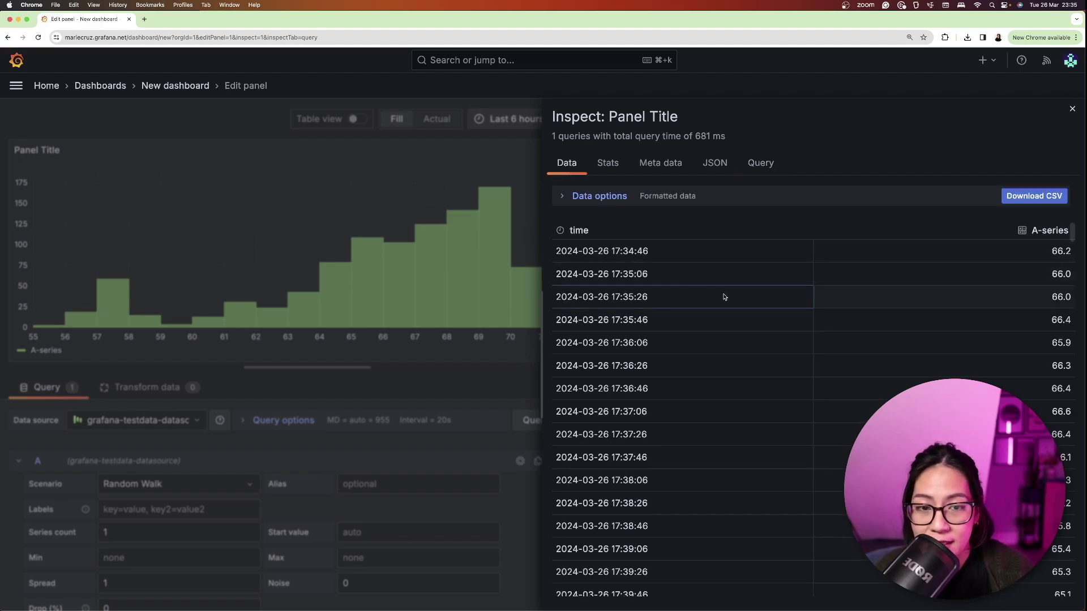
{"action": "scroll", "coordinate": [738, 303], "scroll_direction": "down", "scroll_amount": 5}
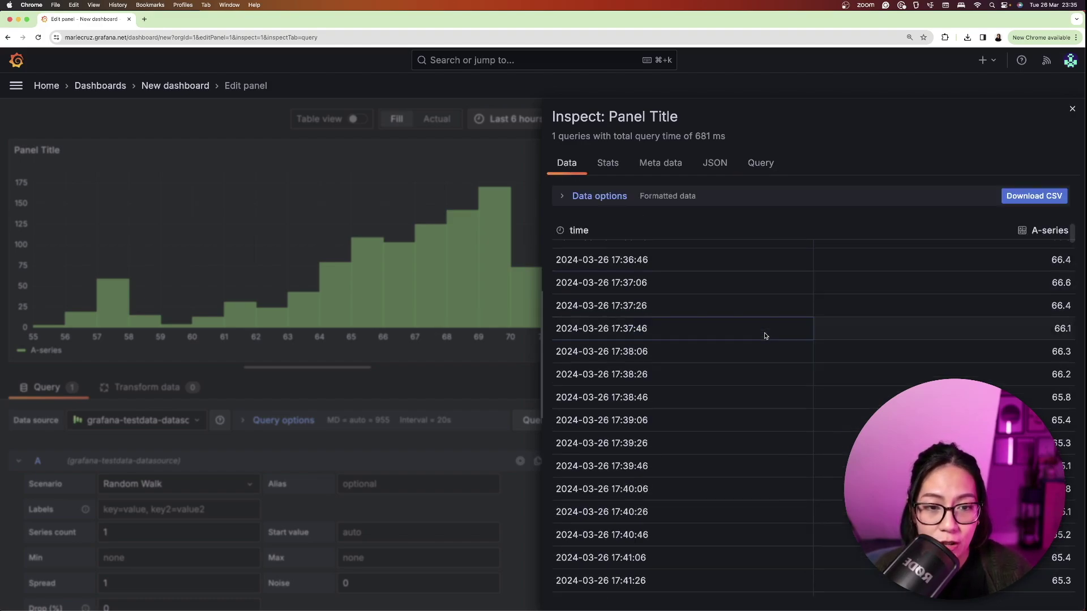
{"action": "key", "text": "Escape"}
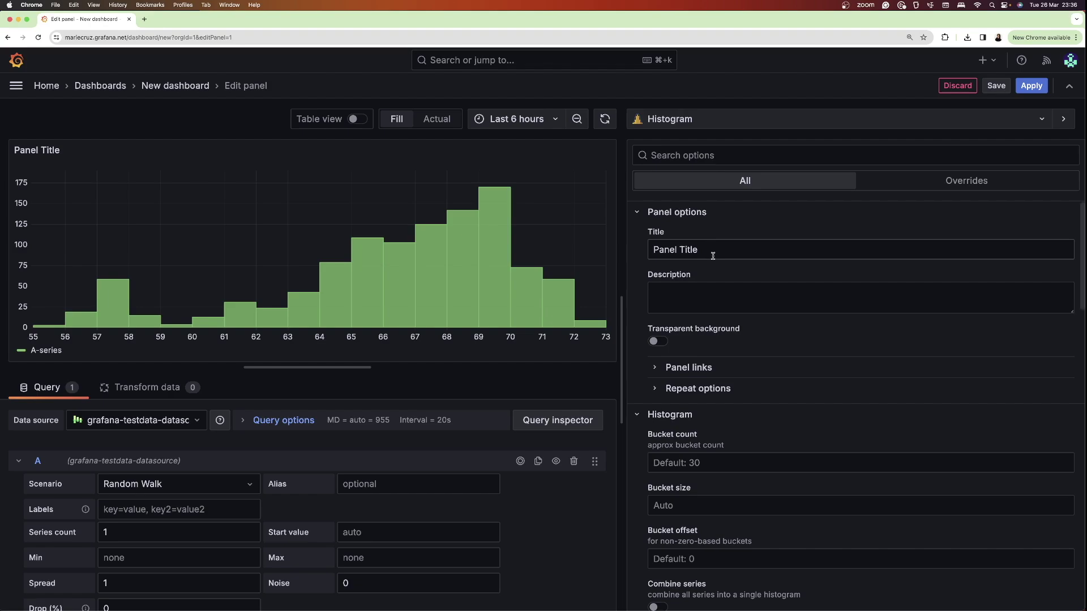
- Retitle the panel 'Random Walk' and set the histogram bucket size to 5
{"action": "left_click_drag", "start_coordinate": [713, 251], "coordinate": [630, 245]}
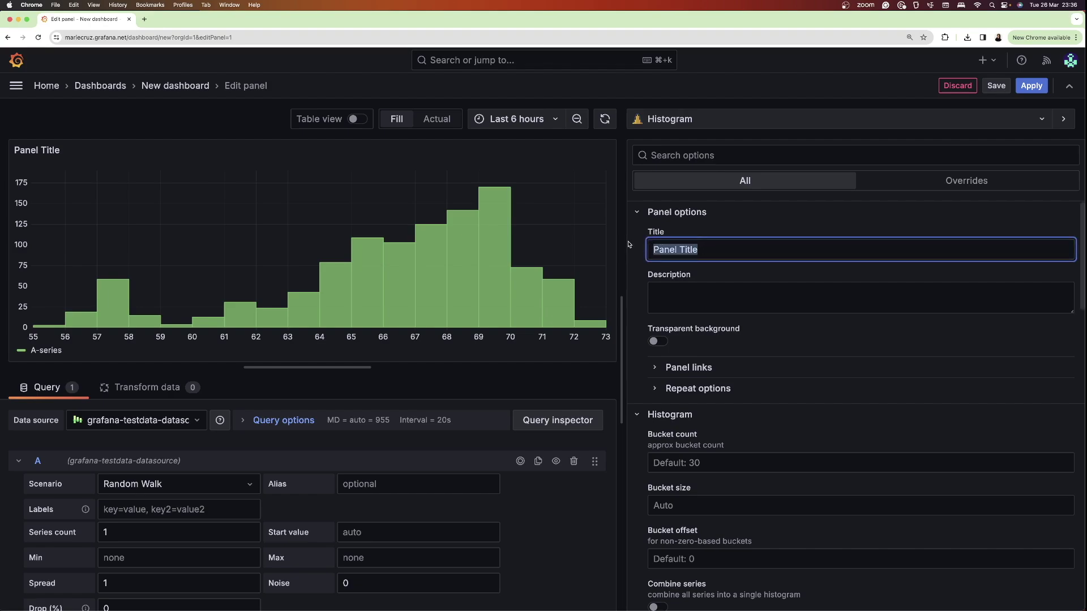
{"action": "double_click", "coordinate": [705, 252]}
{"action": "type", "text": "Random"}
{"action": "scroll", "coordinate": [735, 425], "scroll_direction": "down", "scroll_amount": 2}
{"action": "left_click", "coordinate": [736, 505]}
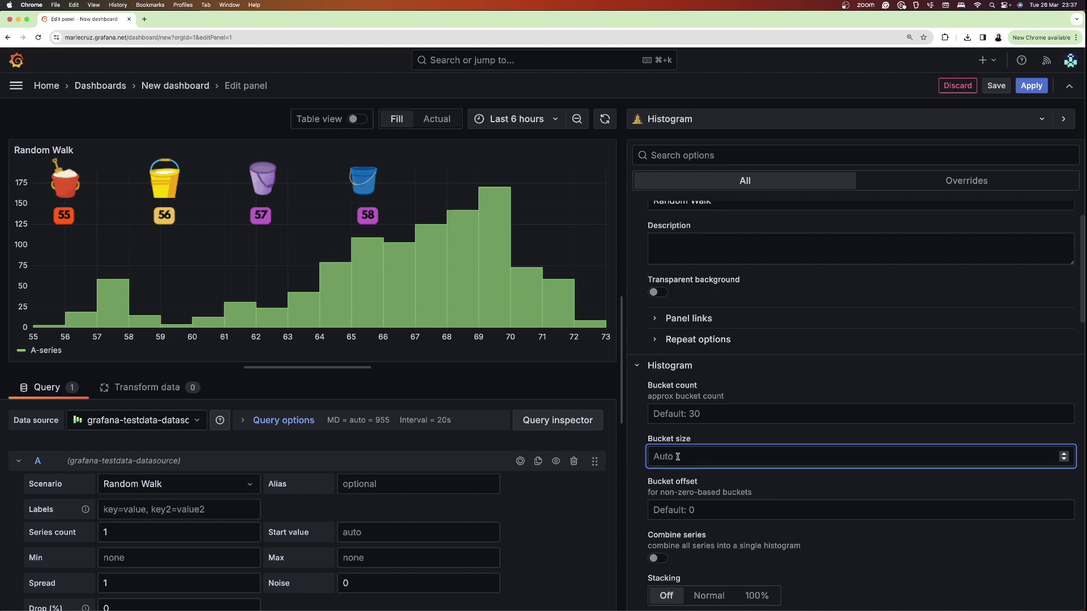
{"action": "type", "text": "5"}
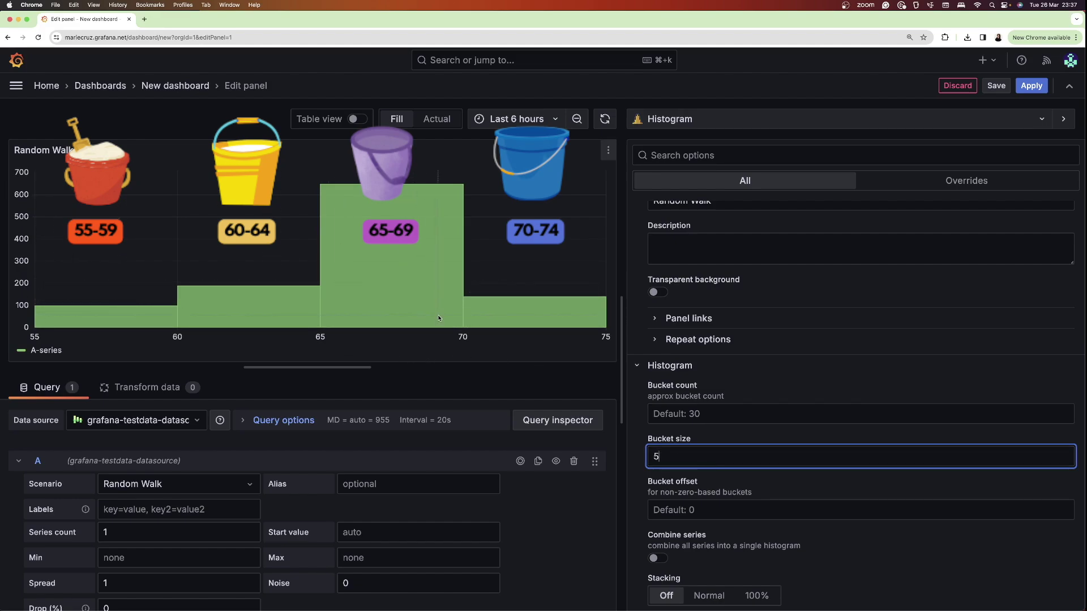
- Set the histogram Bucket offset field to 1
{"action": "left_click", "coordinate": [708, 510]}
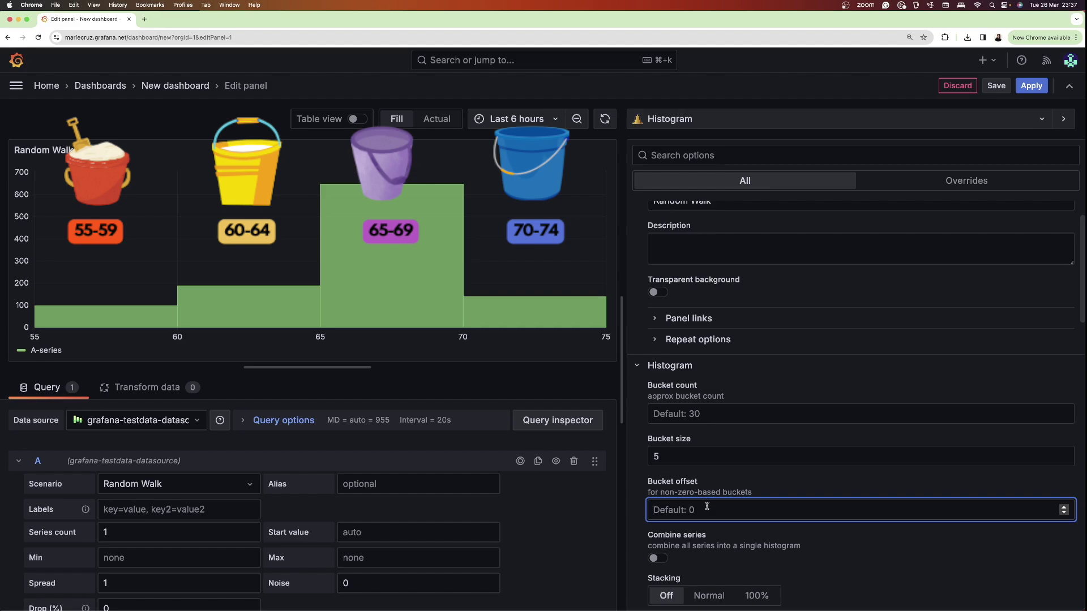
{"action": "type", "text": "1"}
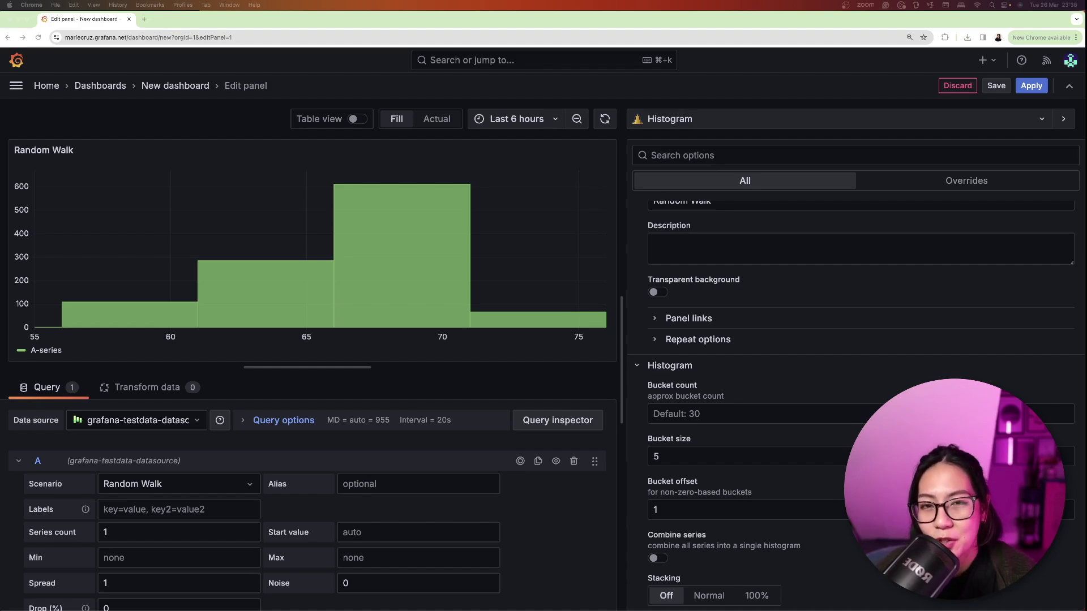
- Load weight_height.csv through the CSV File test data scenario
{"action": "left_click", "coordinate": [204, 488]}
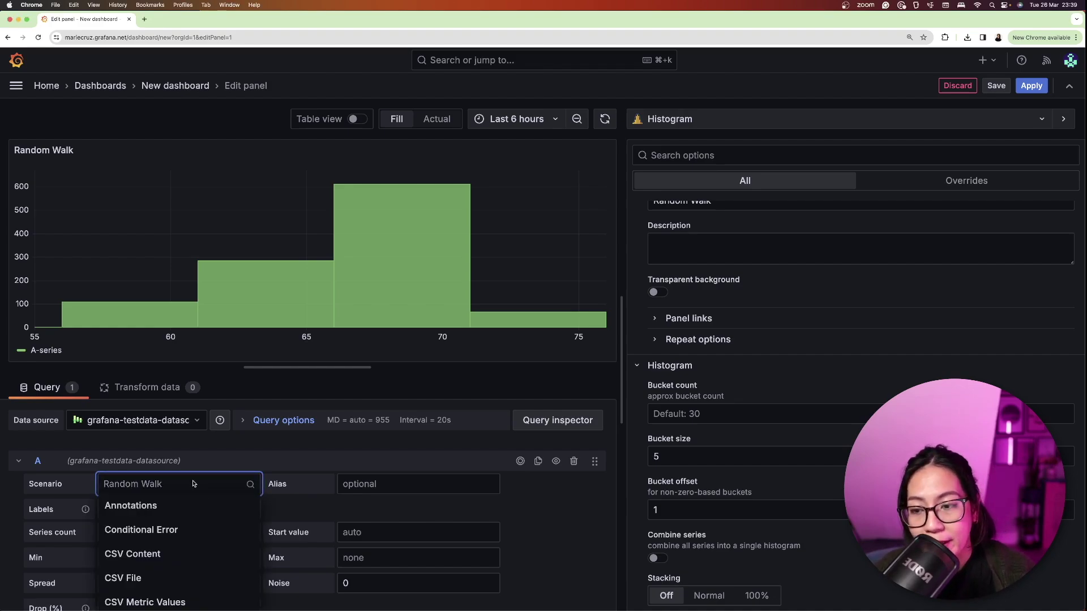
{"action": "left_click", "coordinate": [159, 577]}
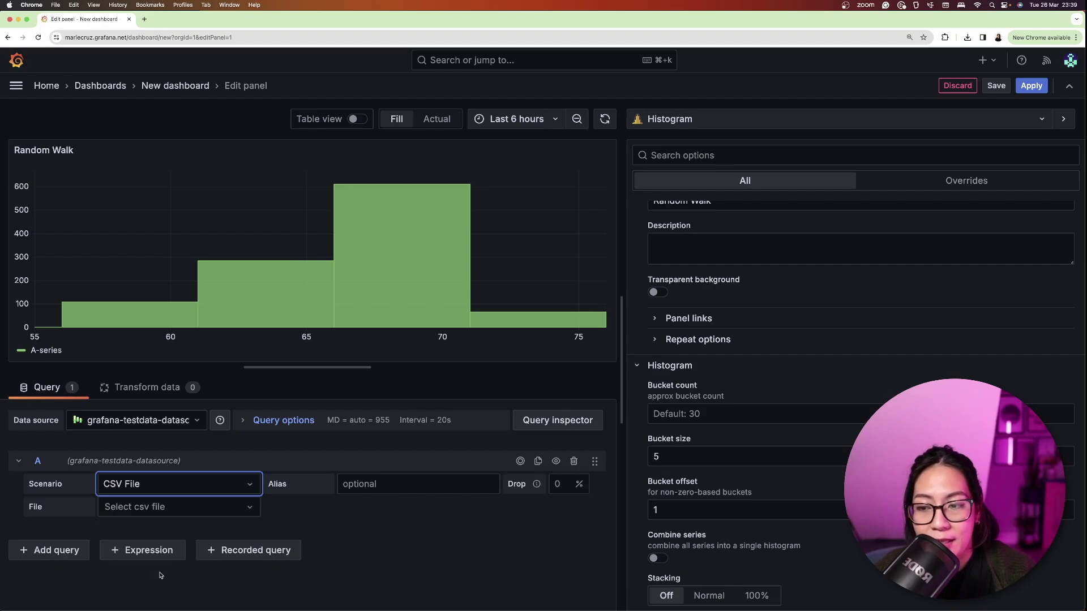
{"action": "left_click", "coordinate": [229, 509]}
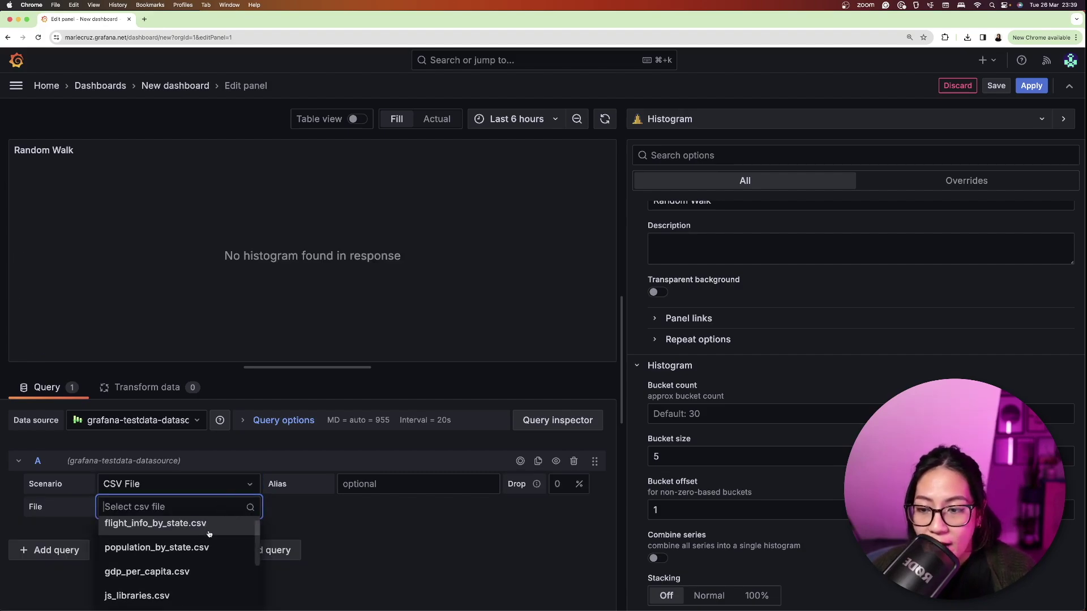
{"action": "scroll", "coordinate": [170, 552], "scroll_direction": "down", "scroll_amount": 3}
{"action": "left_click", "coordinate": [162, 560]}
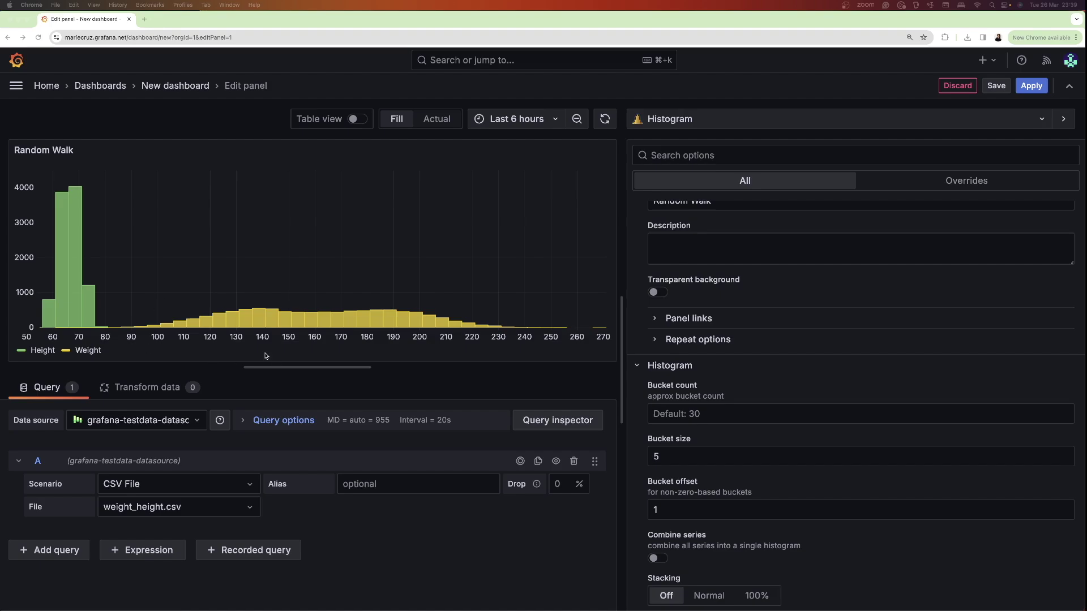
- Inspect the query's gender, height and weight data rows, then close the inspector
{"action": "left_click", "coordinate": [543, 421]}
{"action": "left_click", "coordinate": [566, 162]}
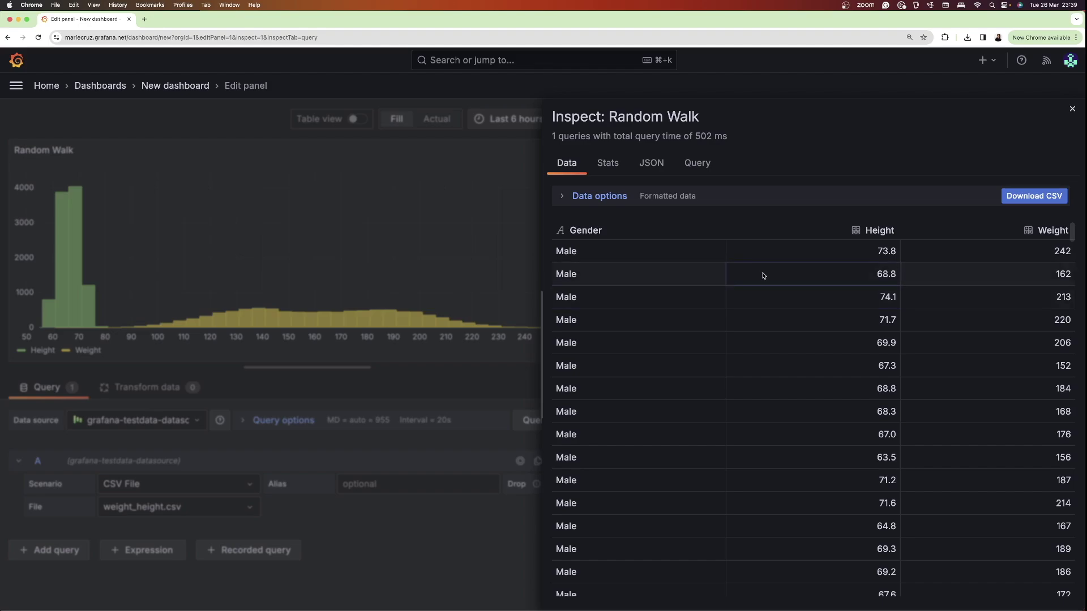
{"action": "key", "text": "Escape"}
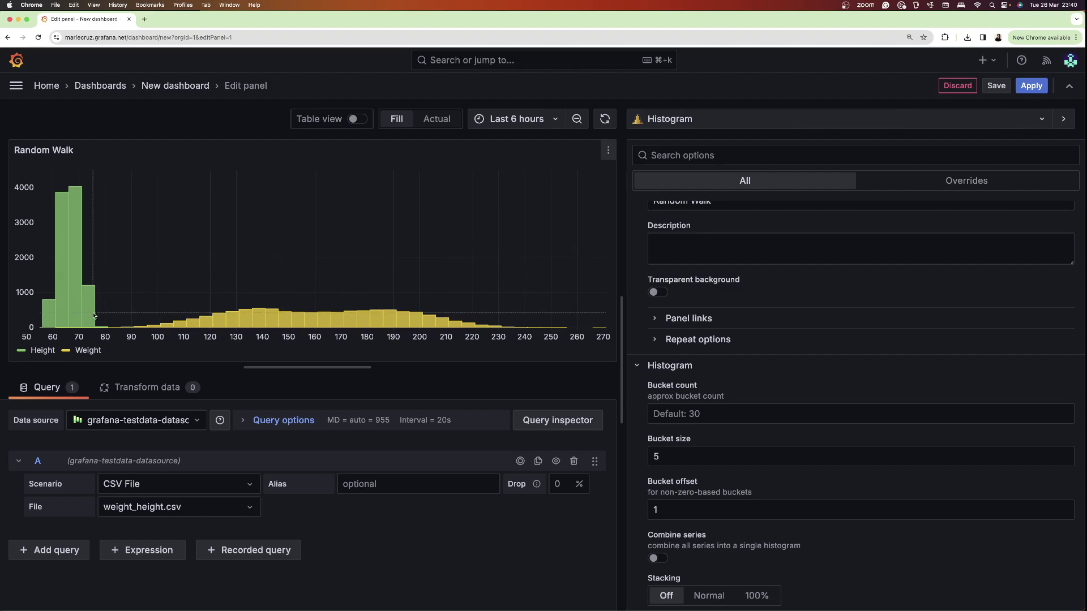
- Toggle the legend to show Height alone, Weight alone, then both series
{"action": "left_click", "coordinate": [43, 350]}
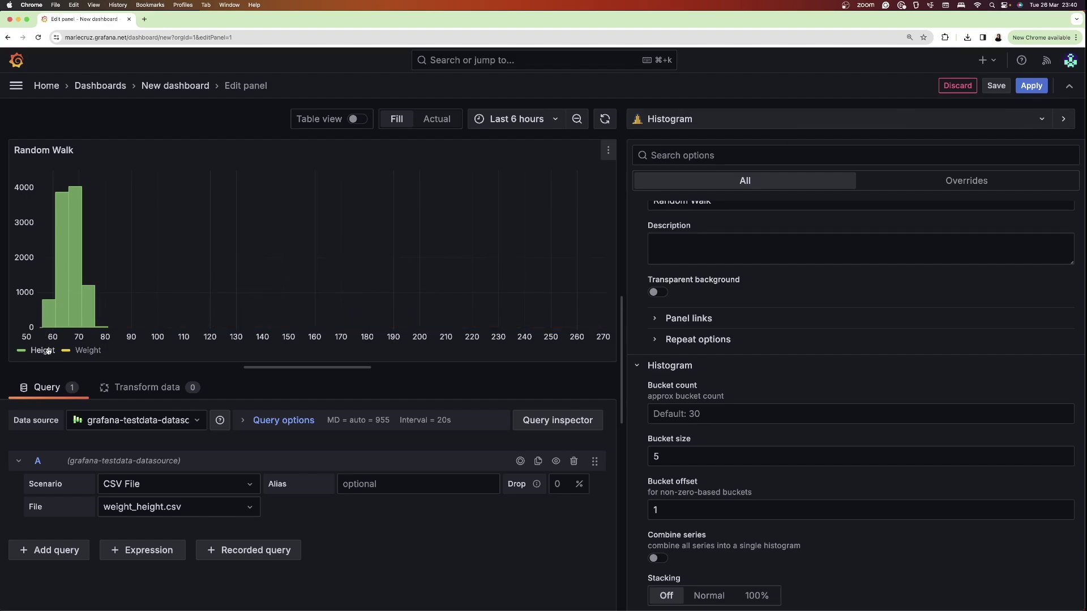
{"action": "left_click", "coordinate": [88, 351]}
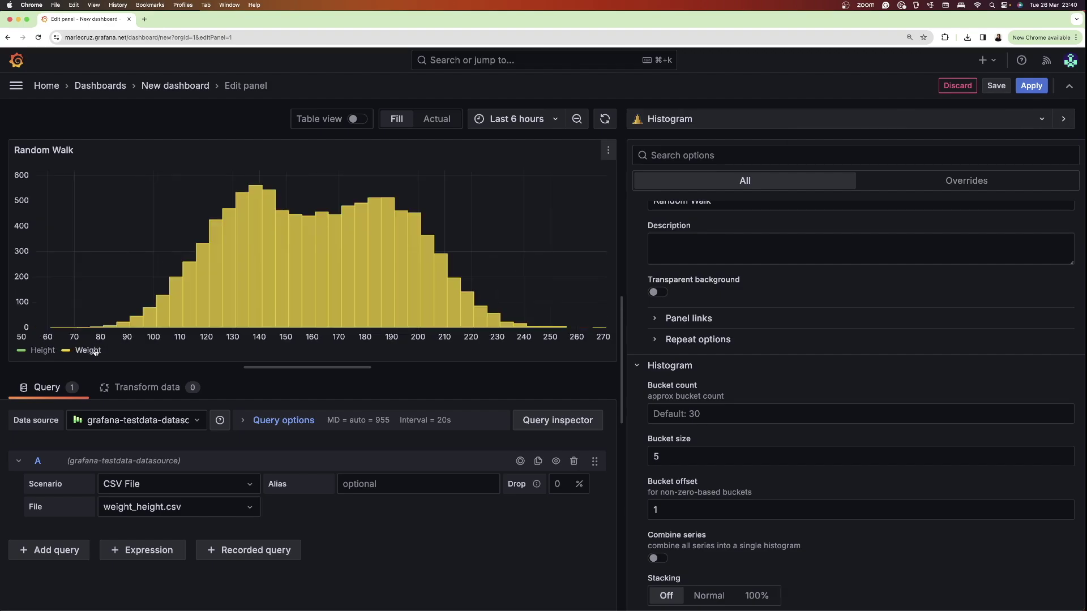
{"action": "left_click", "coordinate": [88, 351]}
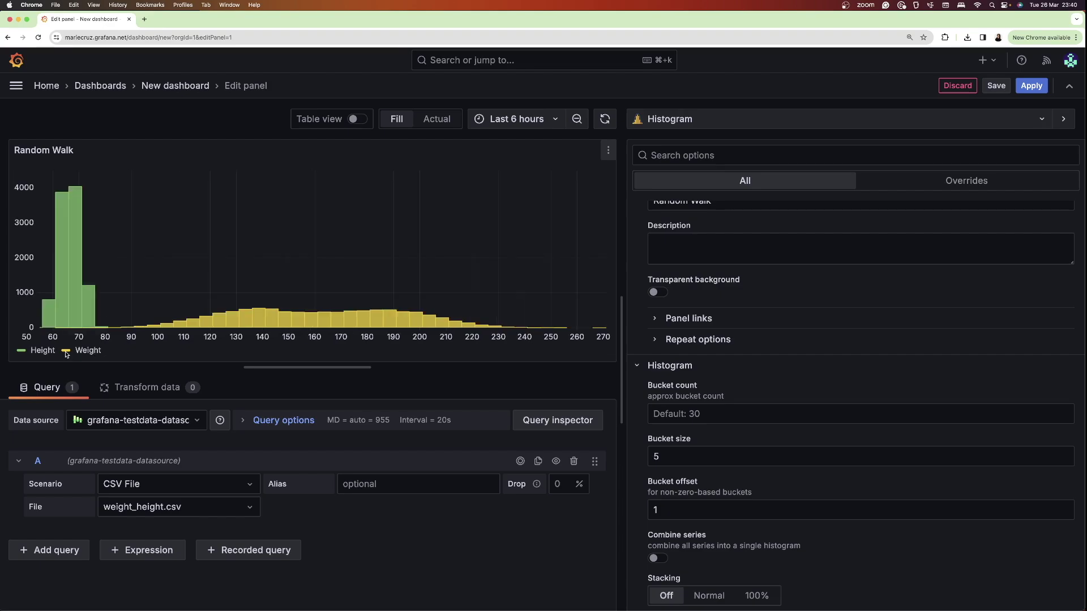
- Colour the Weight series red and the Height series blue
{"action": "left_click", "coordinate": [65, 352]}
{"action": "left_click", "coordinate": [65, 352]}
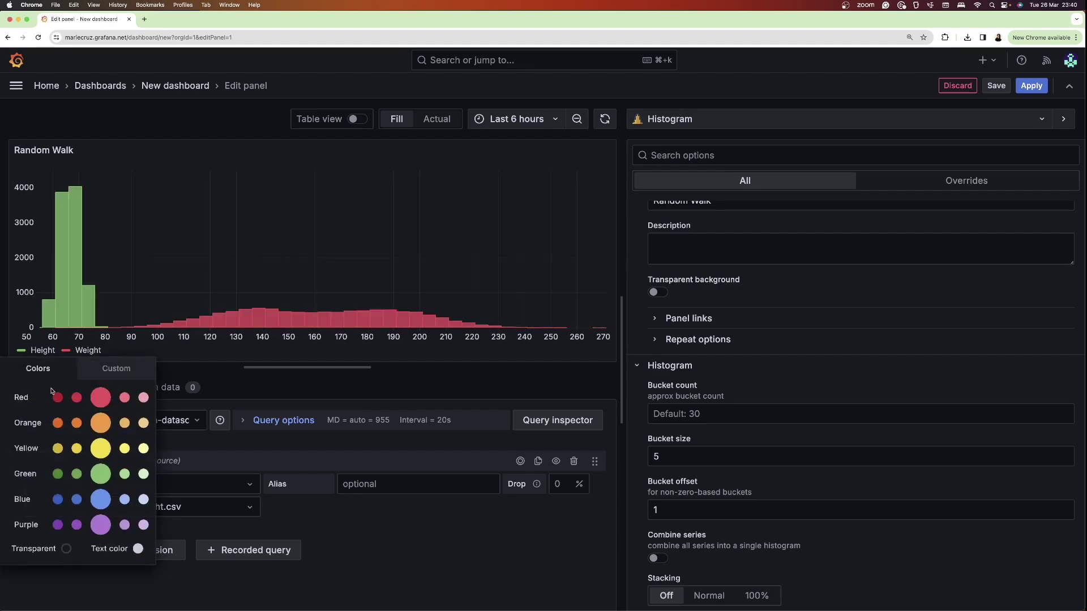
{"action": "left_click", "coordinate": [97, 500]}
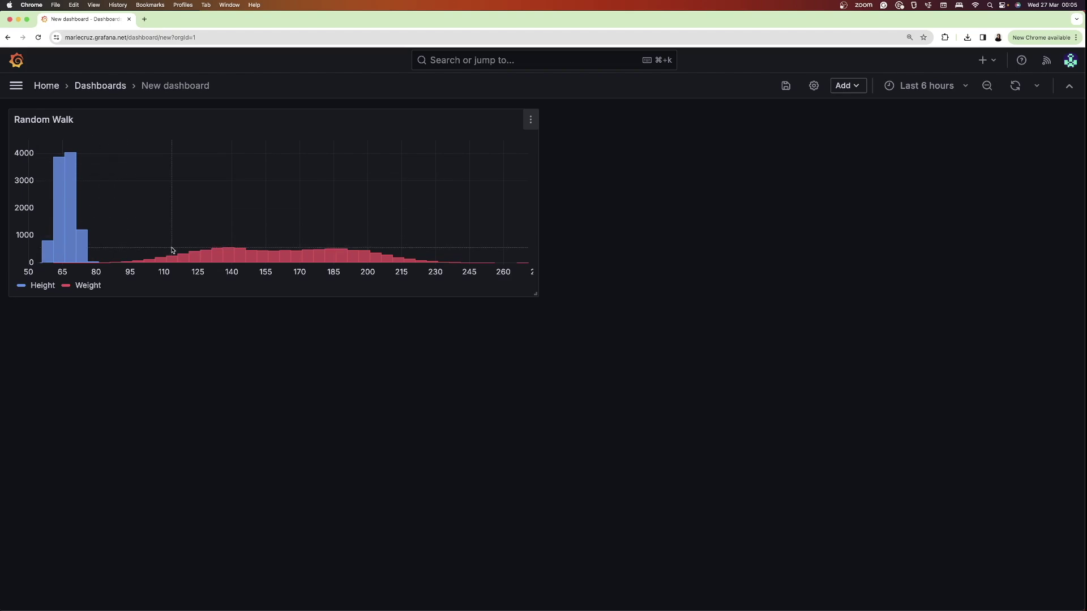
- Zoom the histogram to the Weight values, about 110 to 270
{"action": "mouse_move", "coordinate": [155, 240]}
{"action": "left_mouse_down"}
{"action": "mouse_move", "coordinate": [217, 269]}
{"action": "mouse_move", "coordinate": [228, 259]}
{"action": "left_mouse_up"}
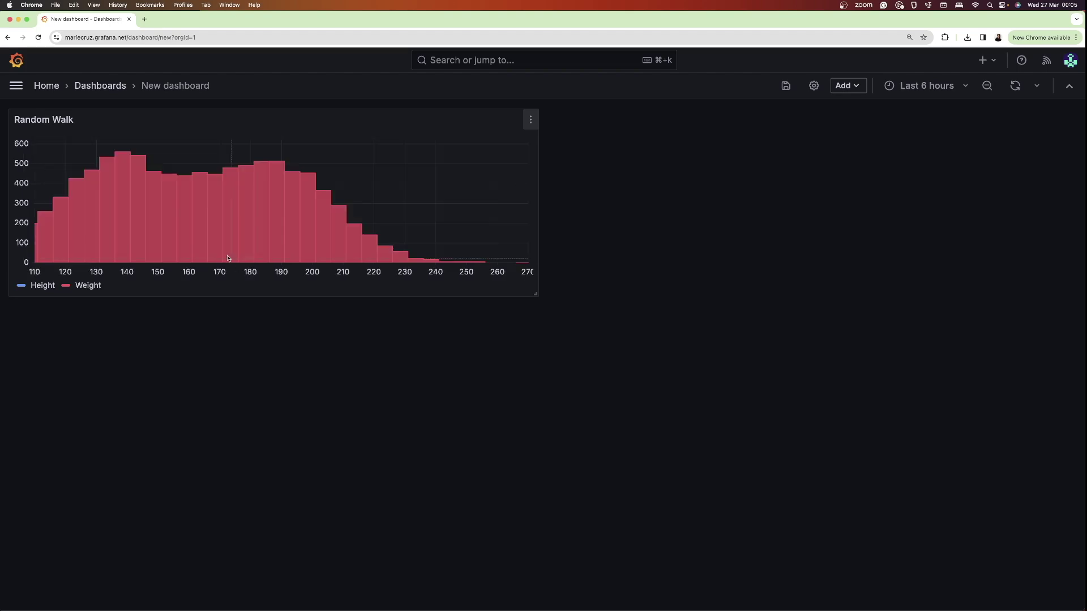